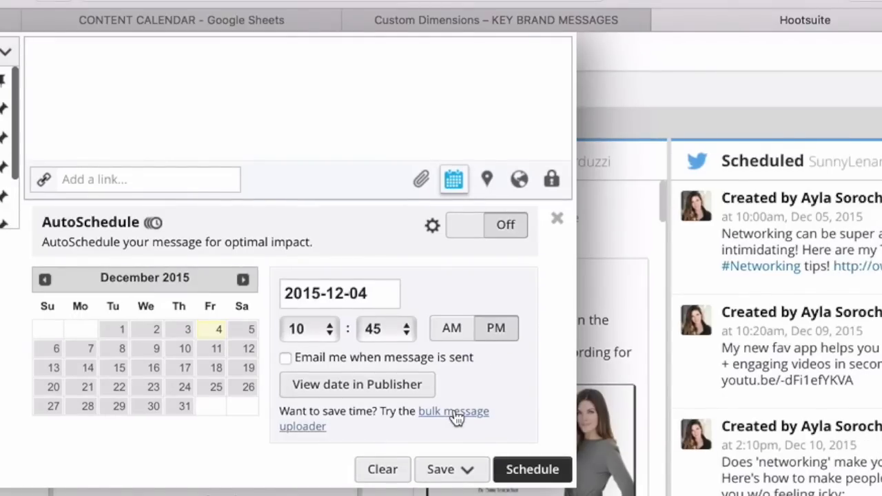
Download Hootsuite's sample bulk-upload CSV and widen column A in Excel to show full date-times
left_click(455, 412)
left_click(303, 207)
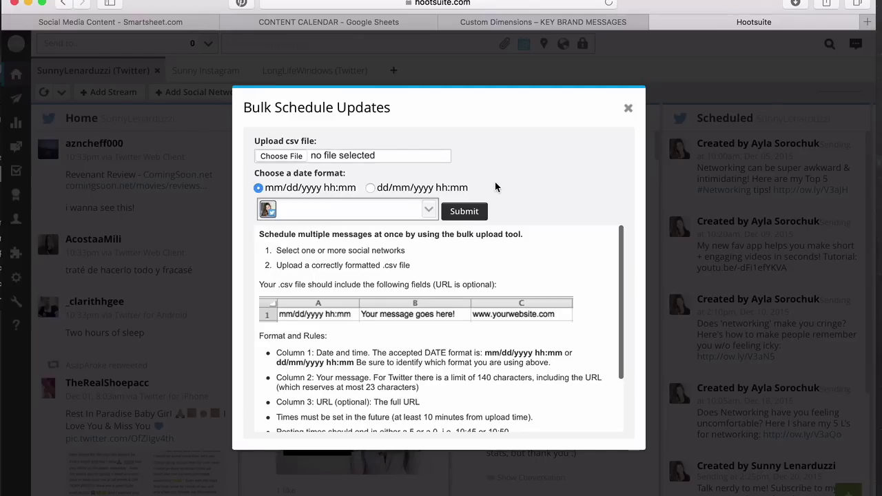
scroll(396, 390, "down", 3)
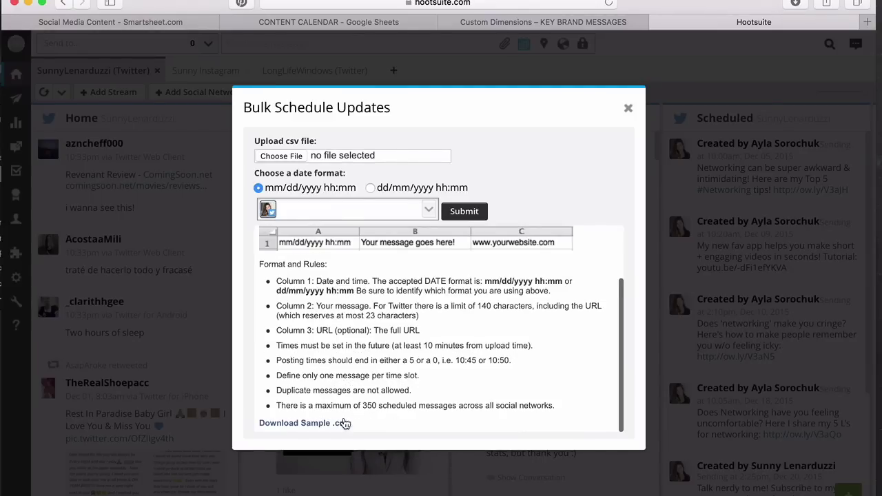
left_click(338, 423)
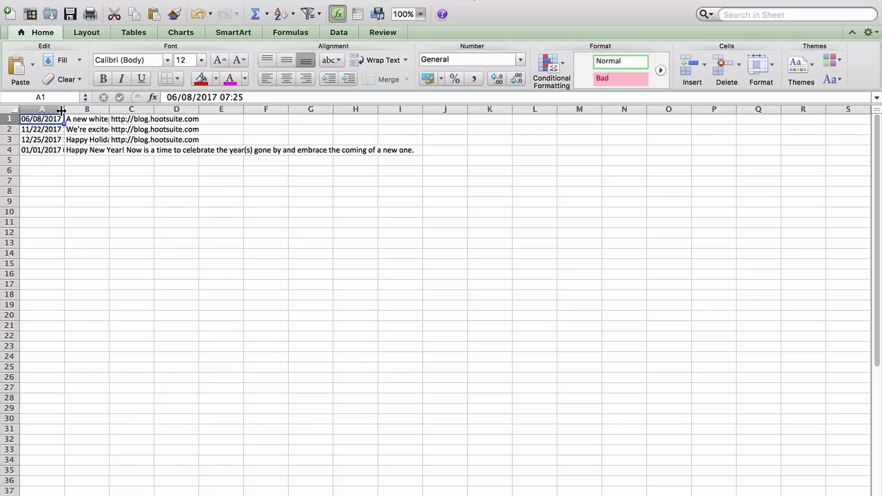
left_click_drag(61, 111, 474, 111)
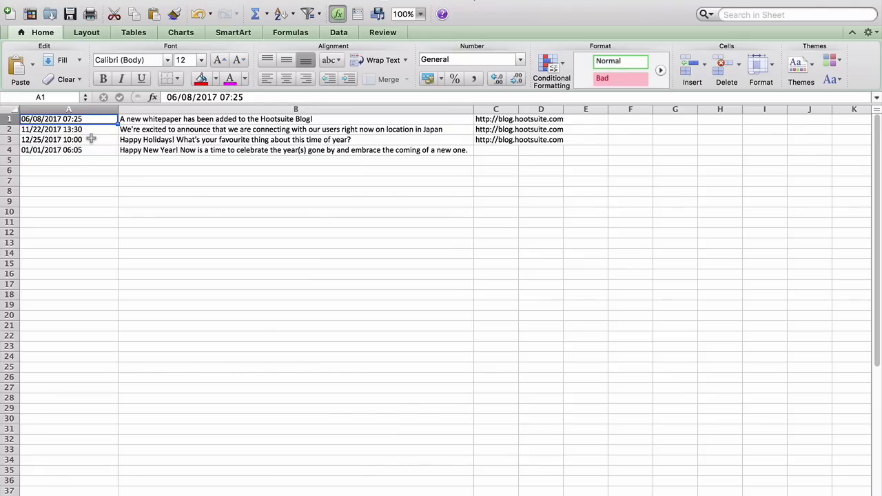
Inspect the sample CSV's message text in B1 and blog URL in C1
left_click(143, 122)
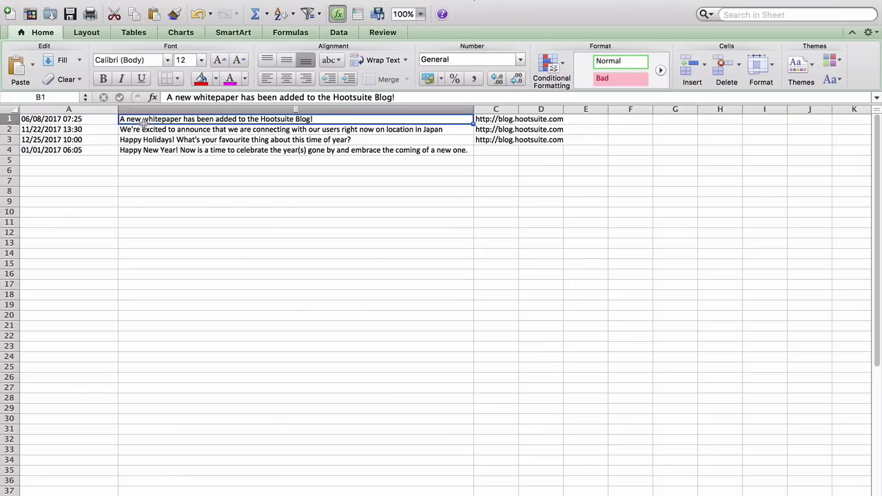
key("Right")
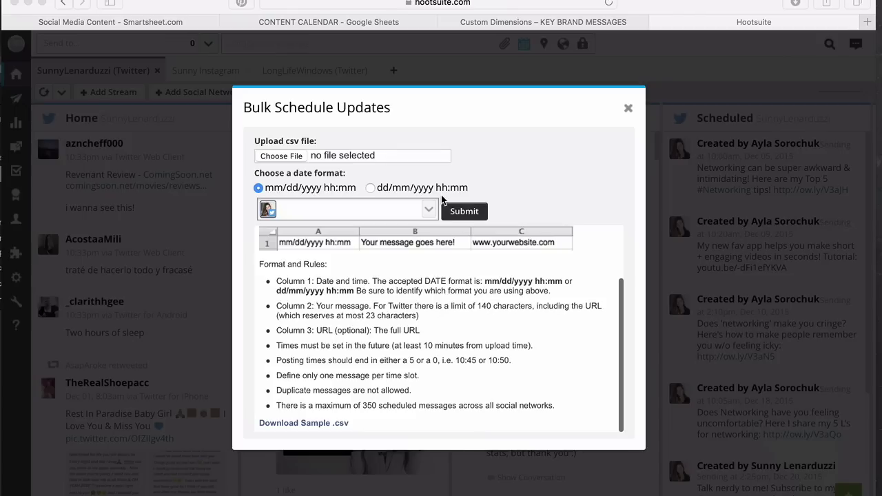
Attach the 'YouTube - Bulk' CSV for bulk upload, then close the Bulk Schedule Updates dialog
left_click(297, 157)
left_click(297, 157)
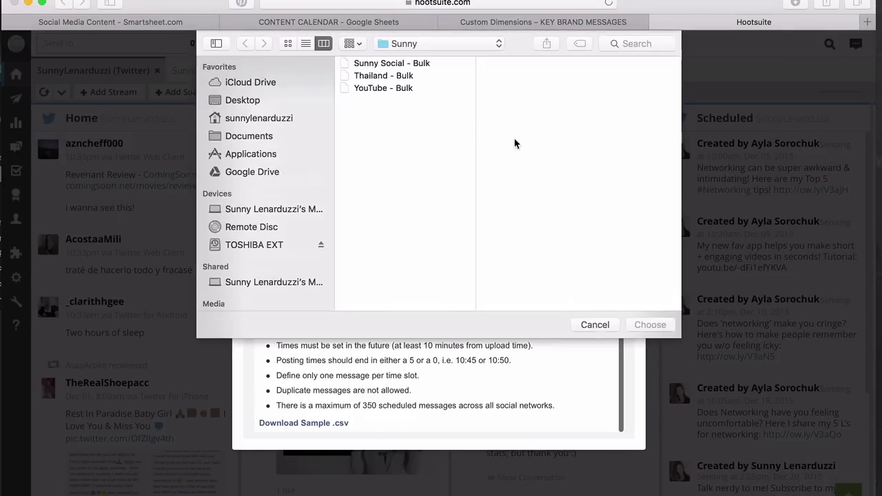
left_click(413, 88)
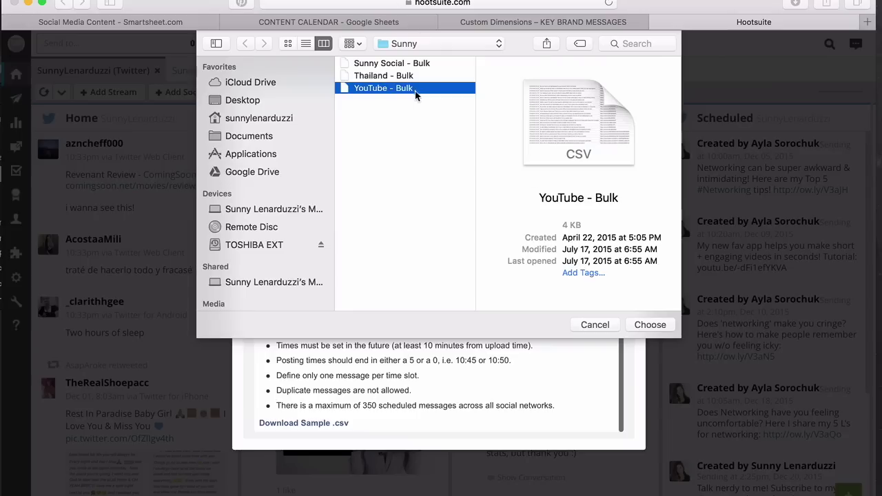
left_click(650, 325)
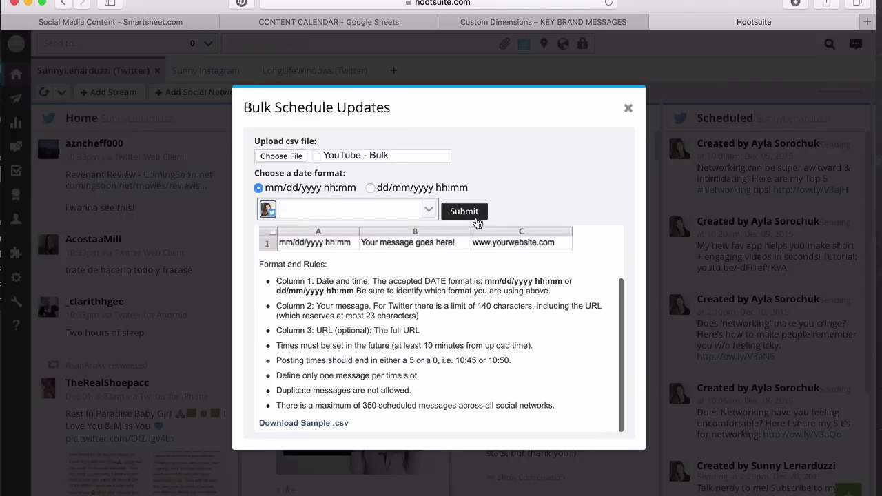
left_click(628, 108)
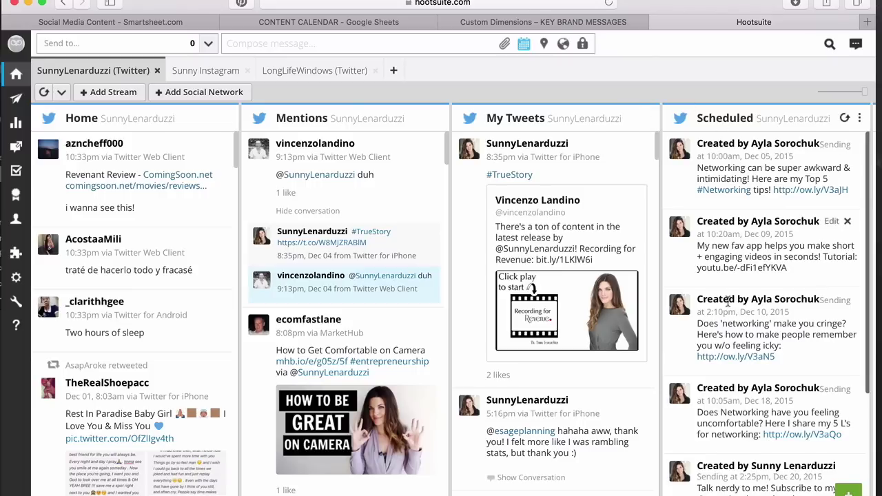
mouse_move(729, 207)
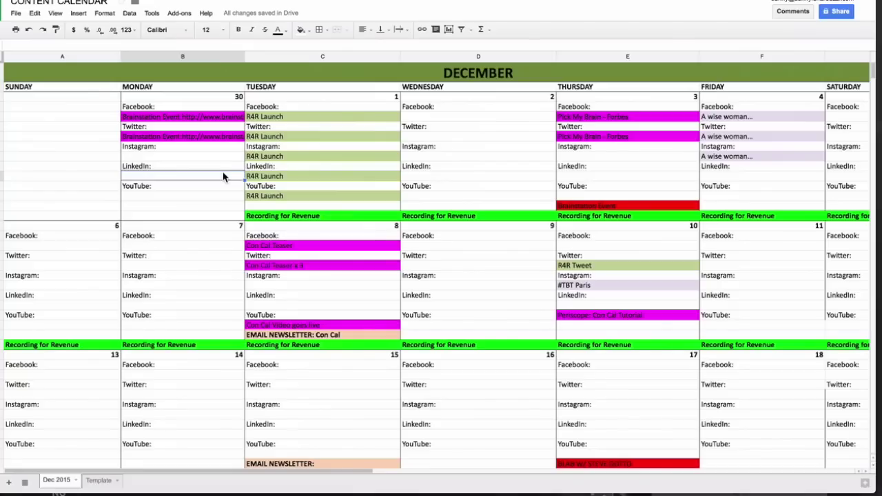
Read Monday the 30th's Facebook entries down to the full Brainstation Event link, then scroll to columns G–S
left_click(189, 108)
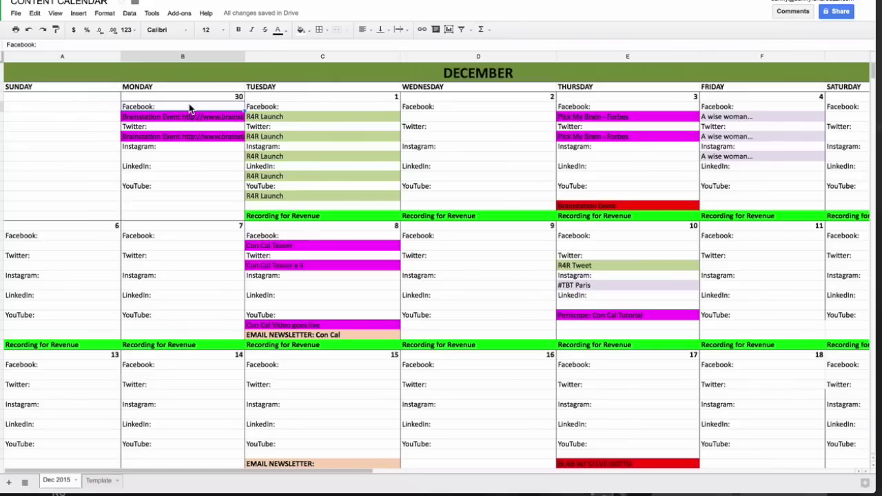
key("Down")
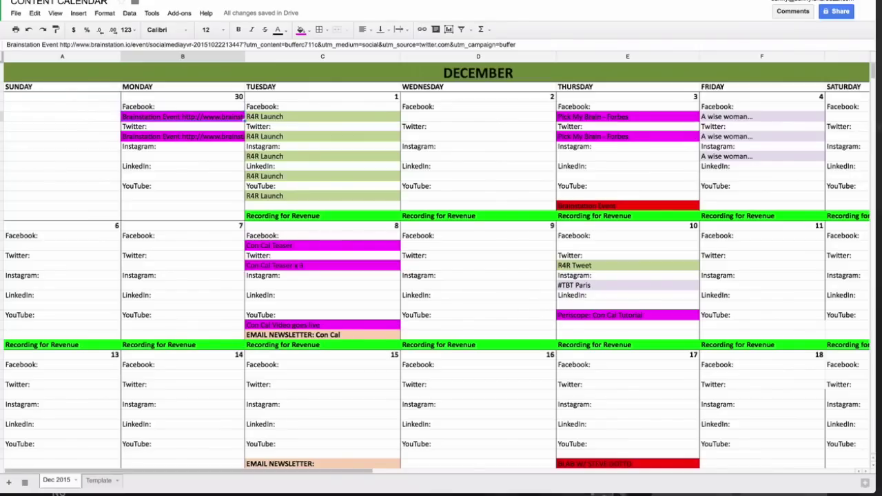
key("Down")
key("Down")
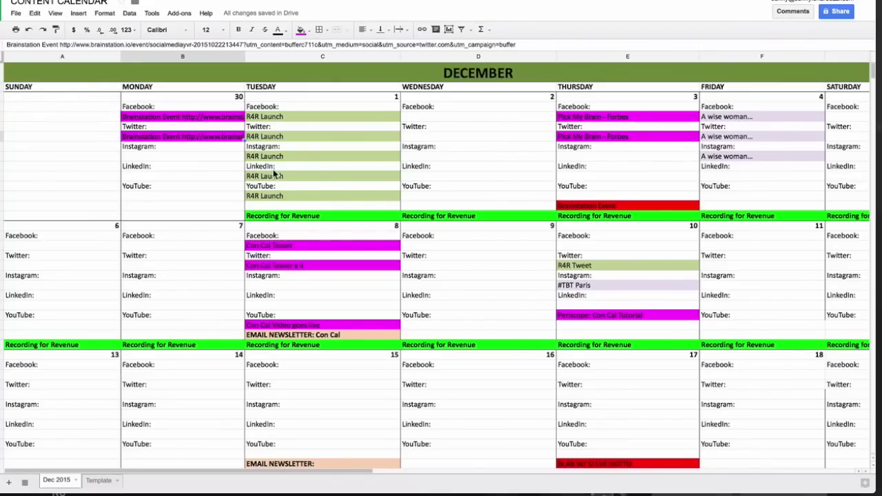
scroll(248, 181, "right", 10)
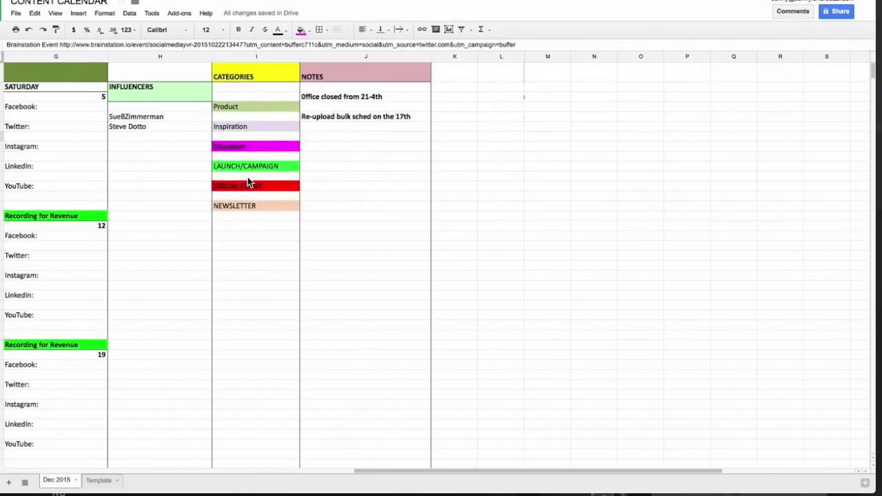
left_click(342, 73)
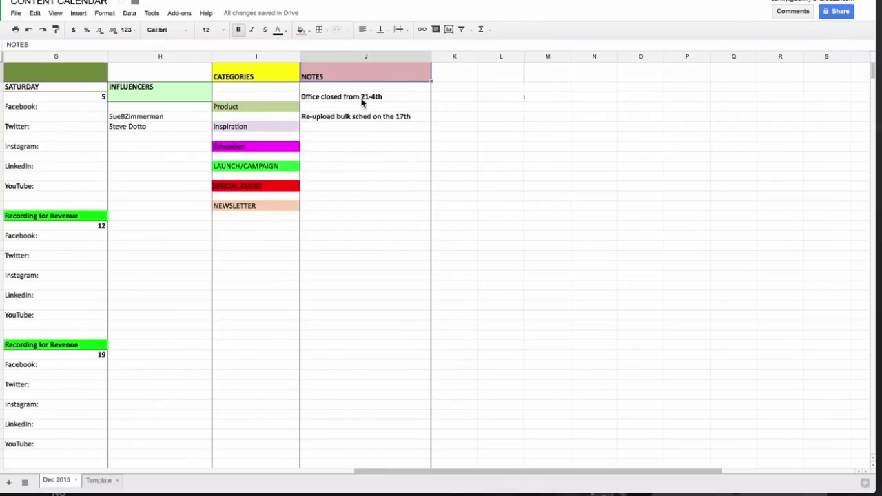
left_click(277, 74)
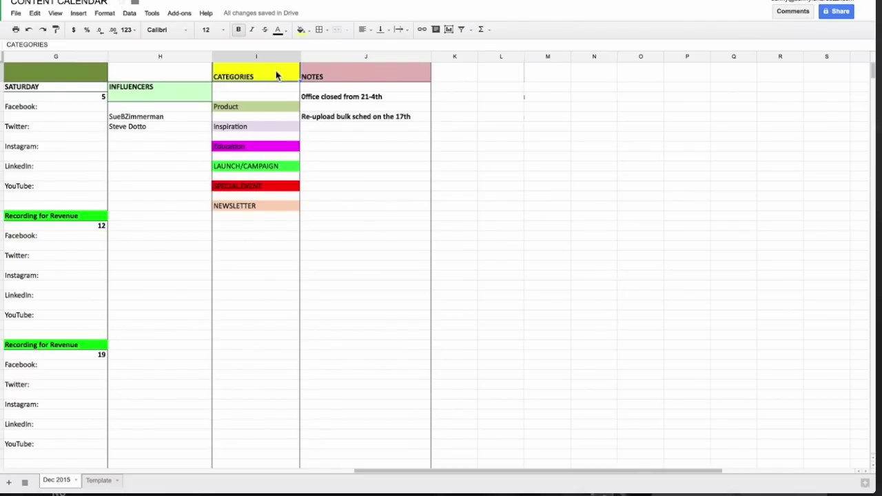
left_click(274, 110)
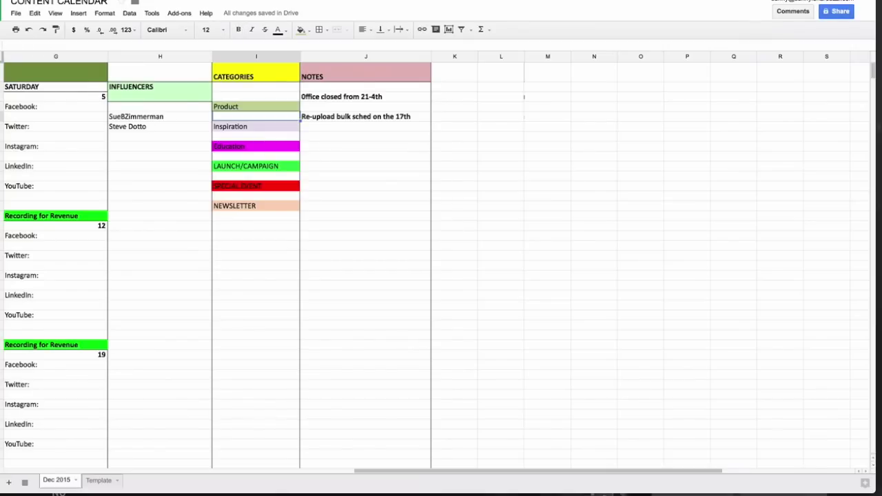
key("Down")
key("Down")
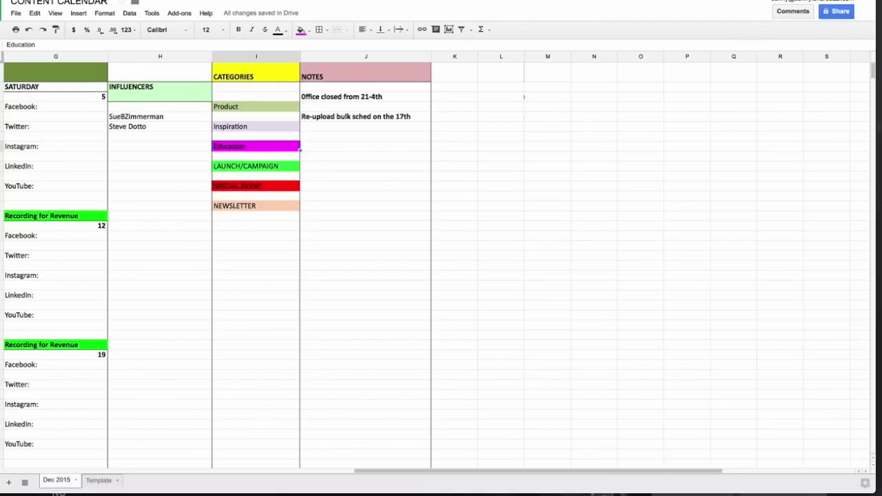
left_click(256, 166)
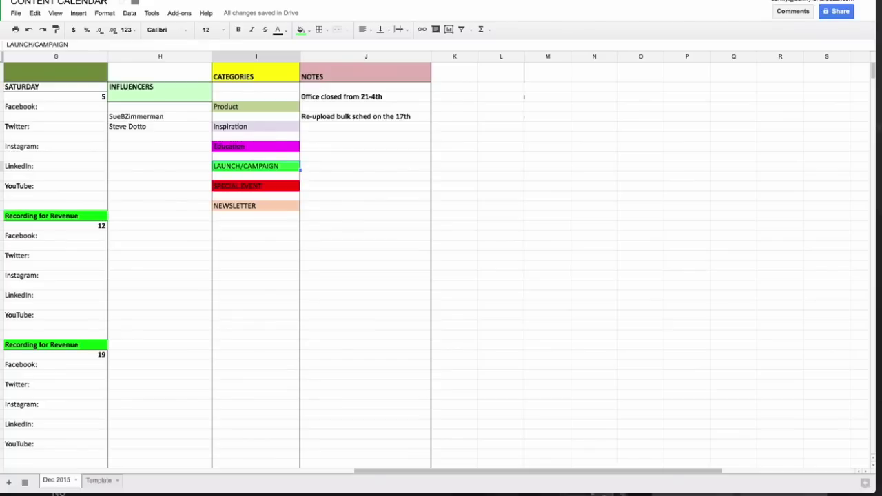
left_click(256, 186)
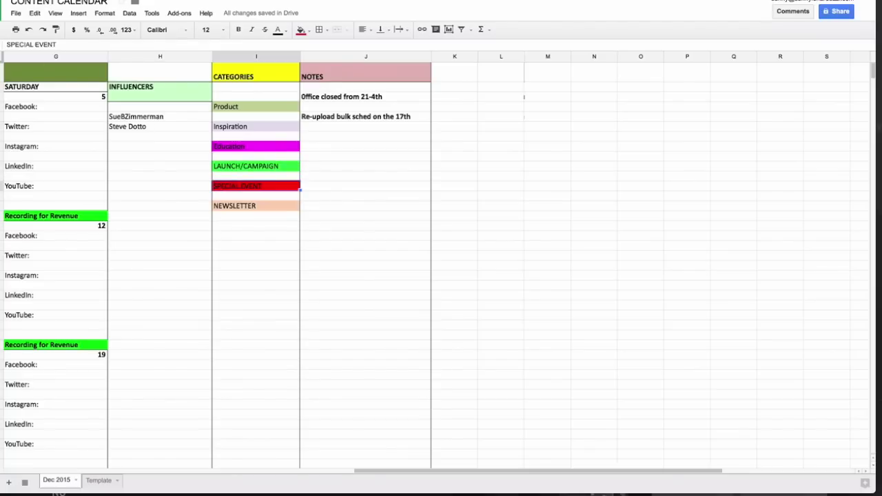
left_click(256, 205)
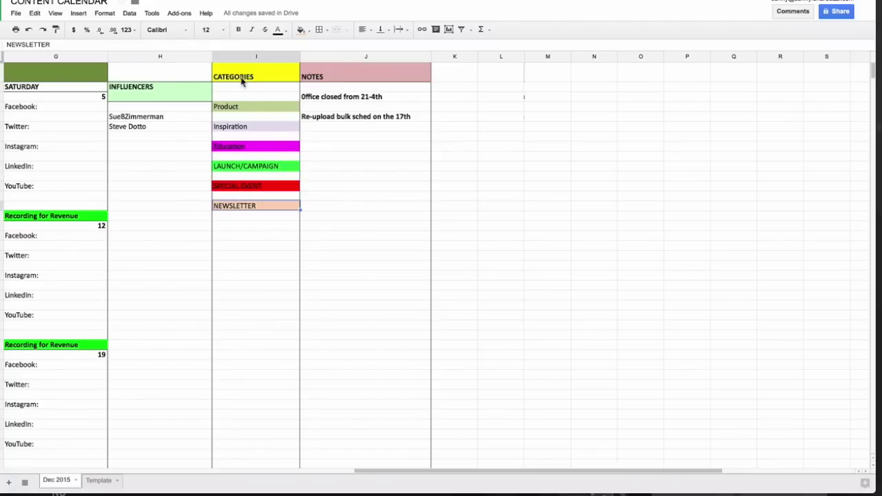
left_click(164, 96)
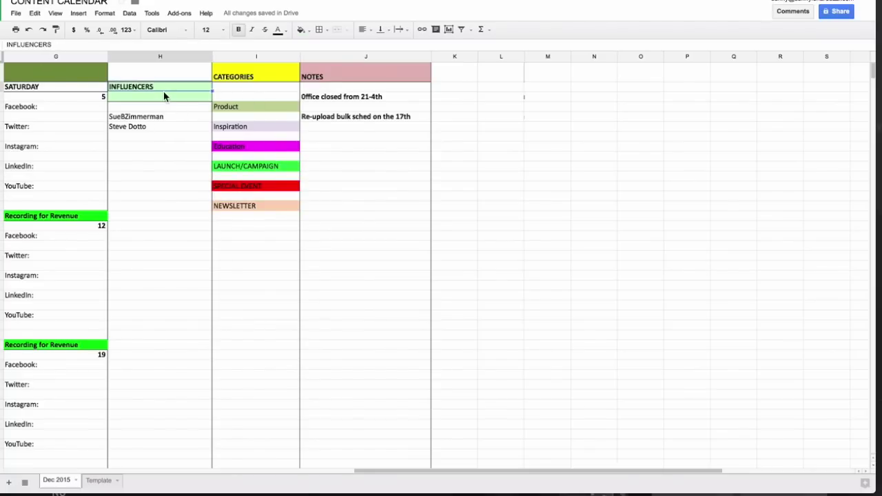
key("Down")
key("Down")
key("Down")
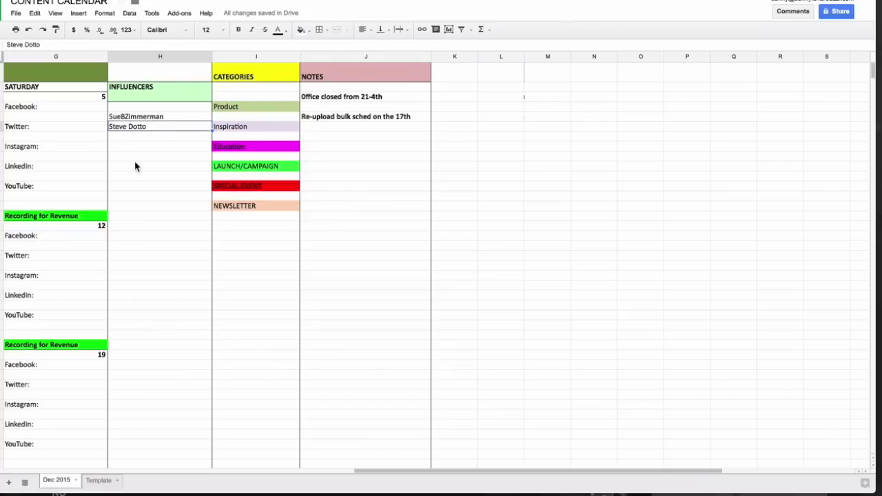
scroll(134, 160, "left", 10)
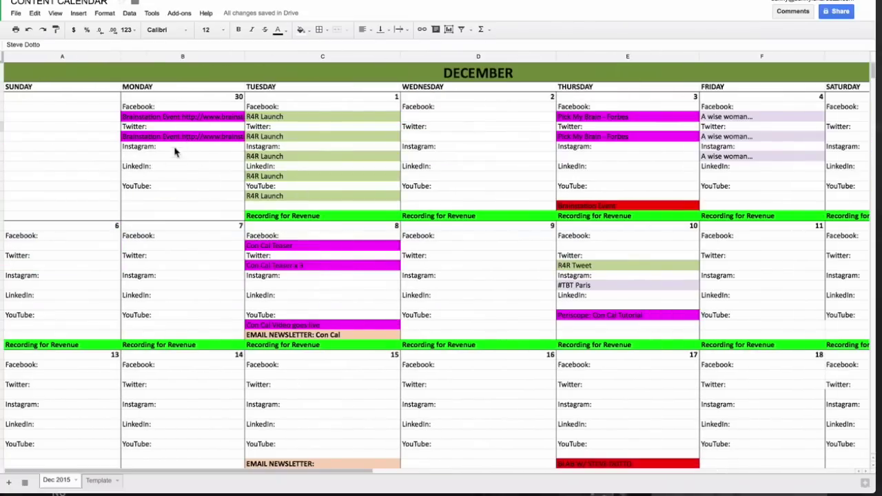
left_click(195, 110)
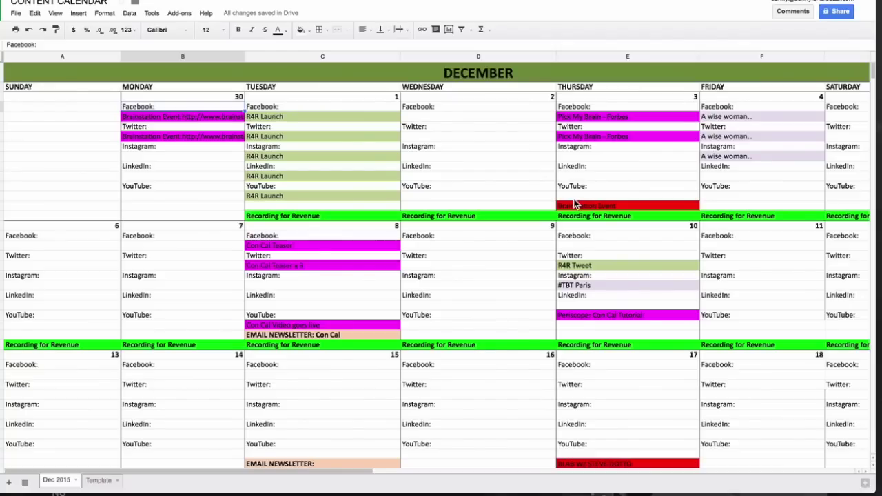
left_click(572, 199)
left_click(198, 121)
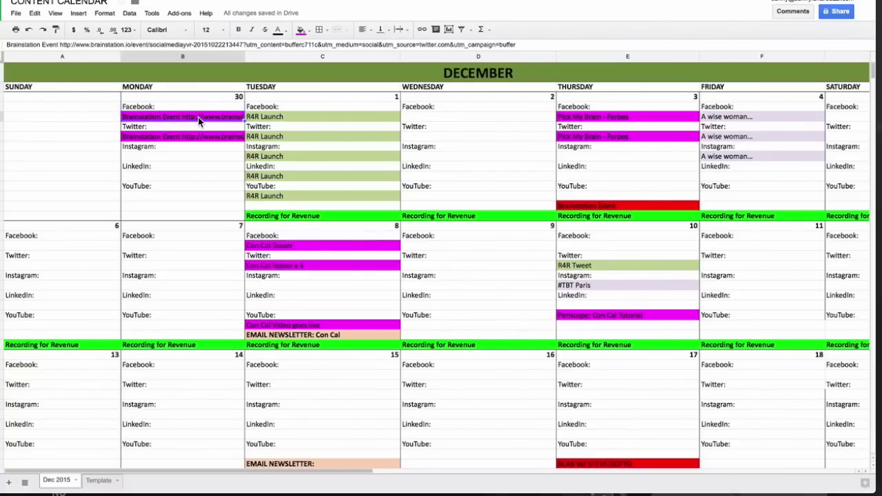
left_click(574, 207)
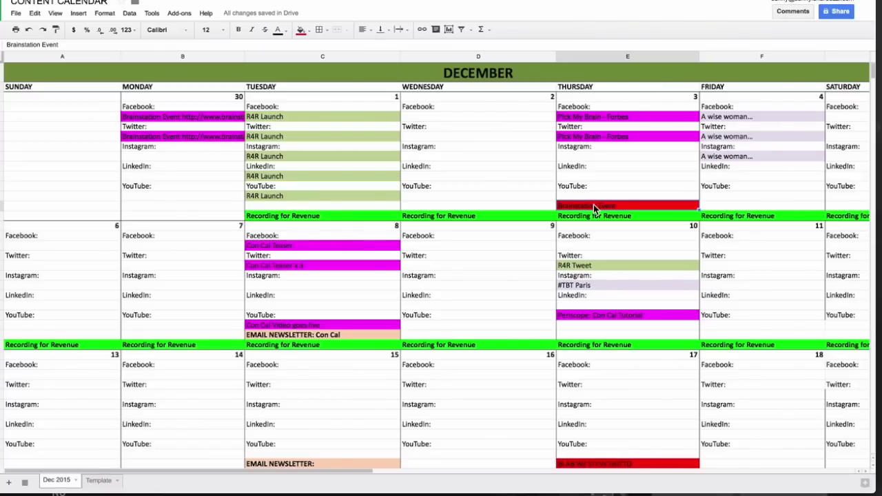
left_click(365, 119)
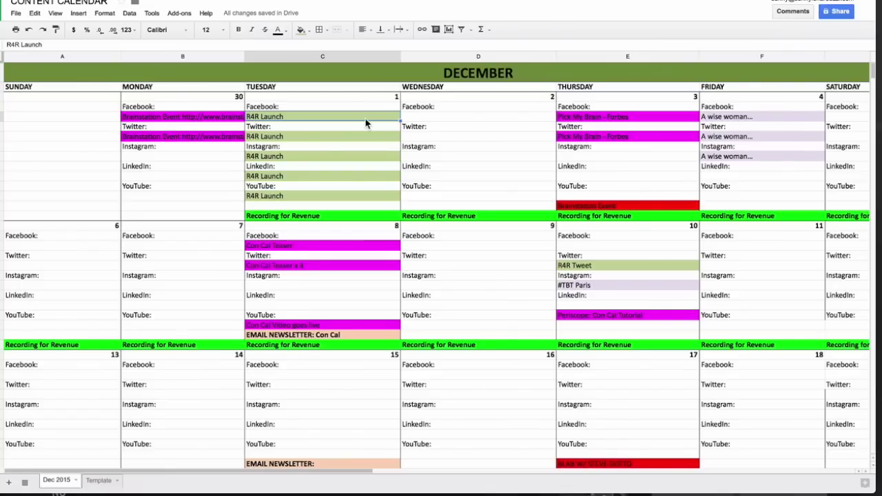
left_click(337, 194)
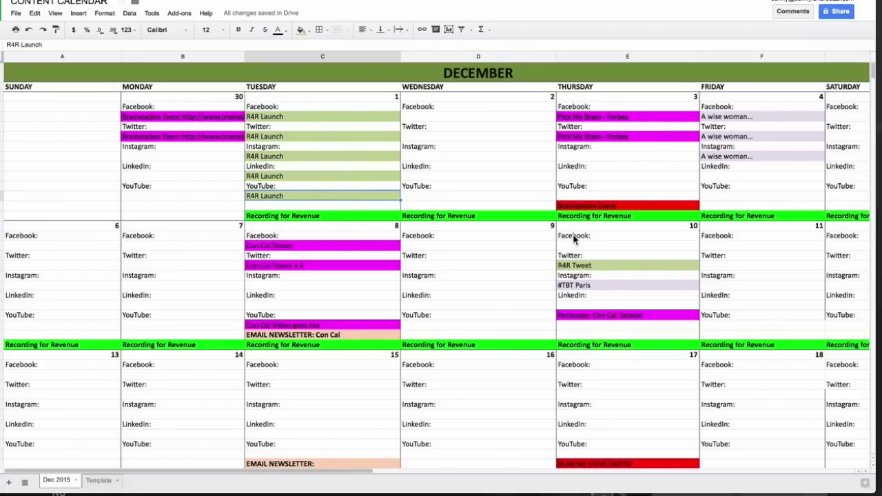
left_click(327, 216)
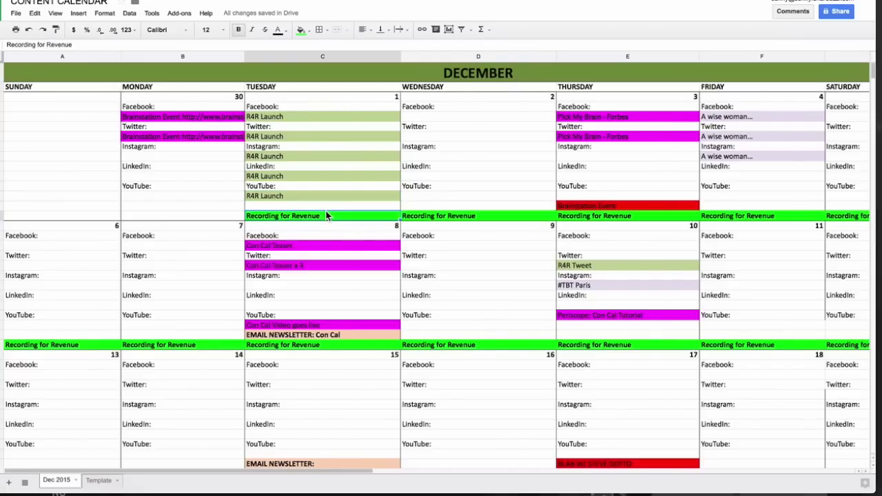
scroll(417, 240, "down", 2)
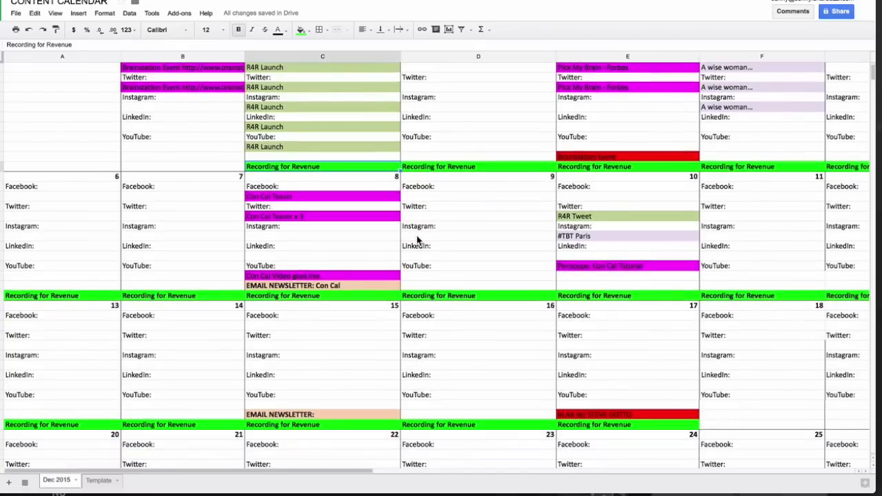
scroll(602, 394, "up", 2)
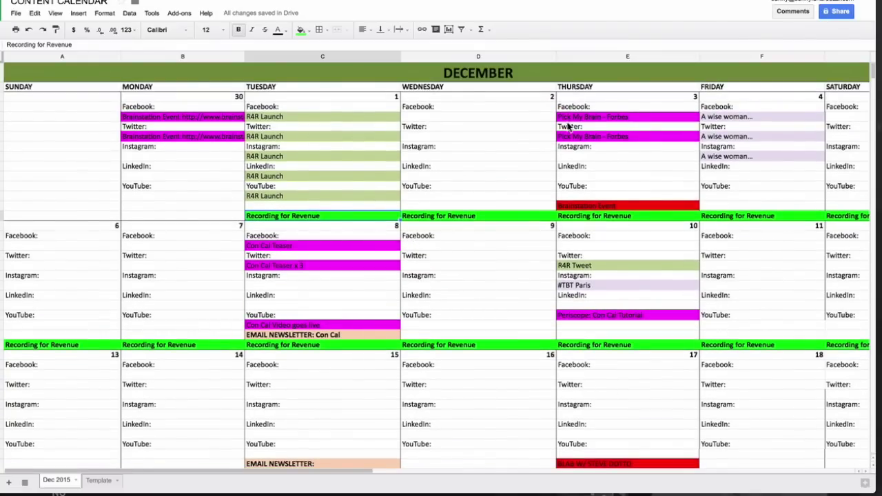
left_click(591, 119)
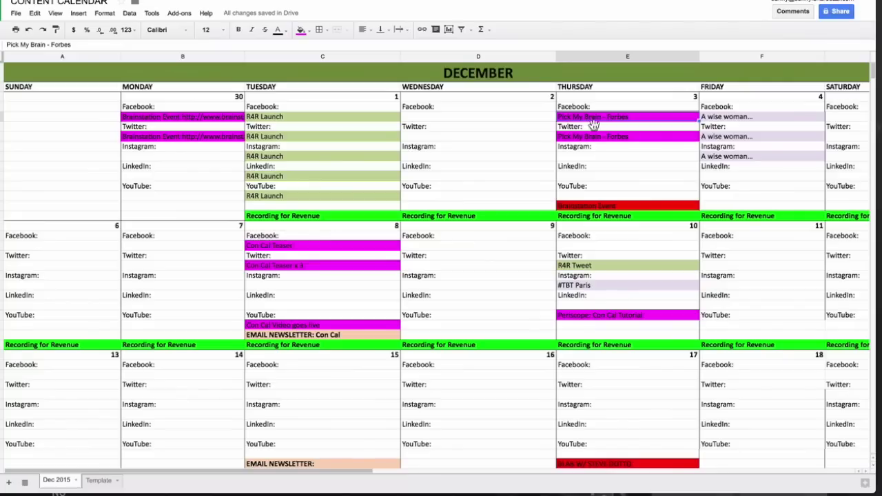
left_click(603, 142)
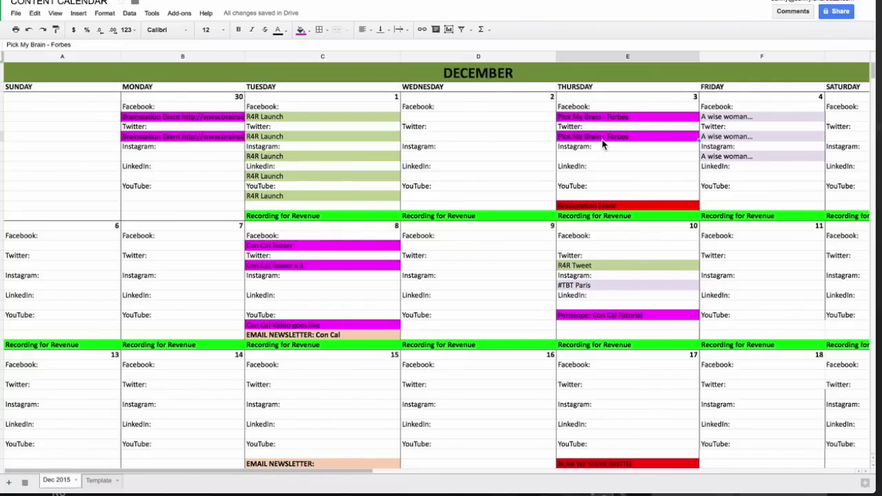
left_click(643, 114)
left_click(669, 141)
left_click(730, 122)
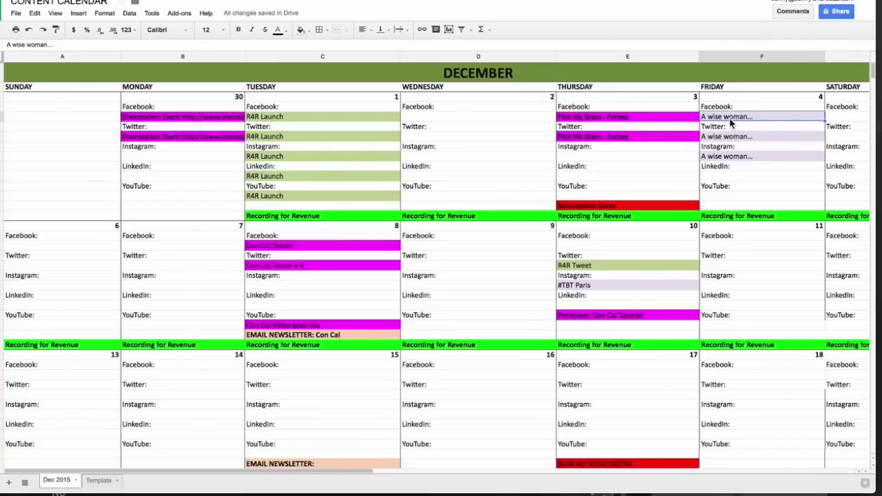
key("Down")
key("Down")
key("Down")
key("Down")
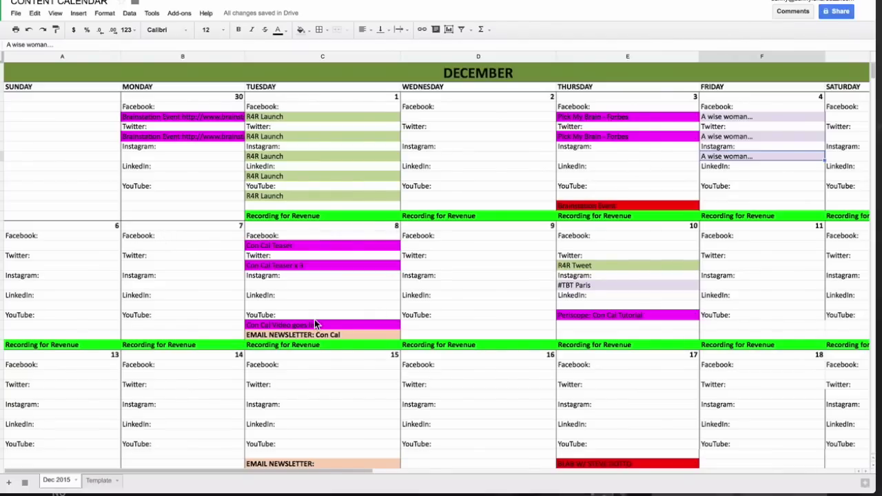
scroll(315, 324, "down", 3)
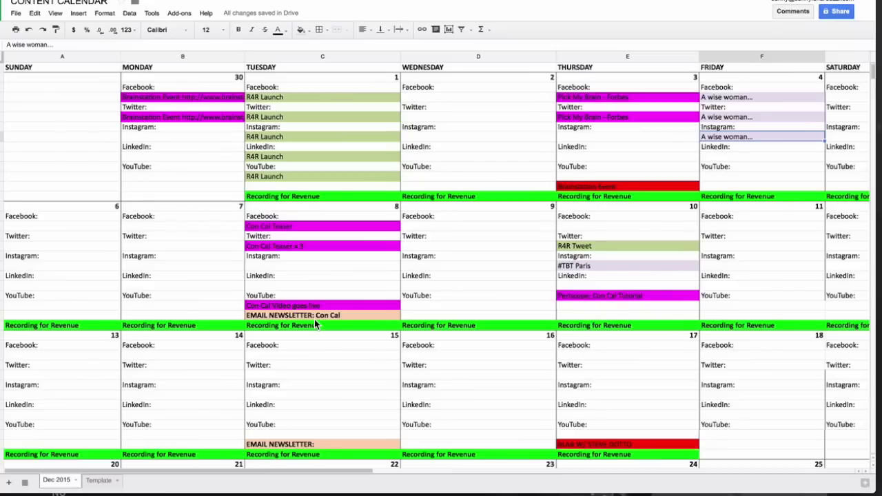
scroll(314, 324, "down", 1)
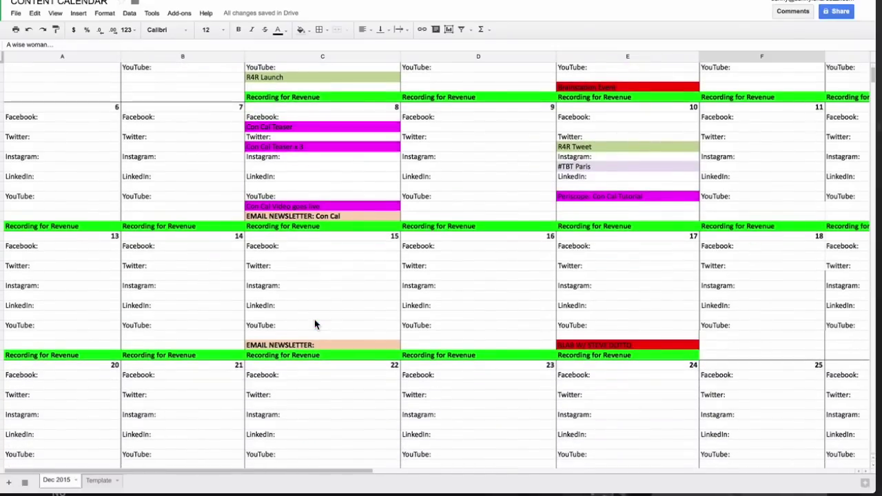
scroll(314, 325, "down", 1)
left_click(584, 299)
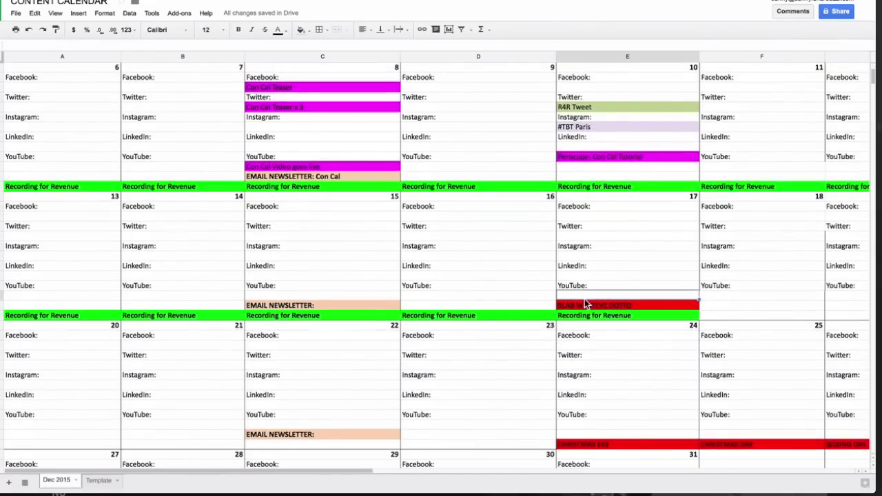
left_click(591, 305)
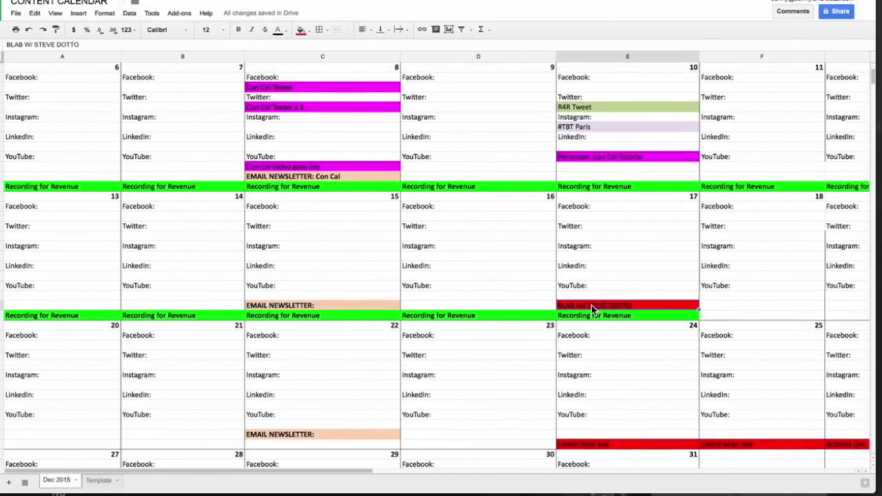
scroll(592, 308, "down", 1)
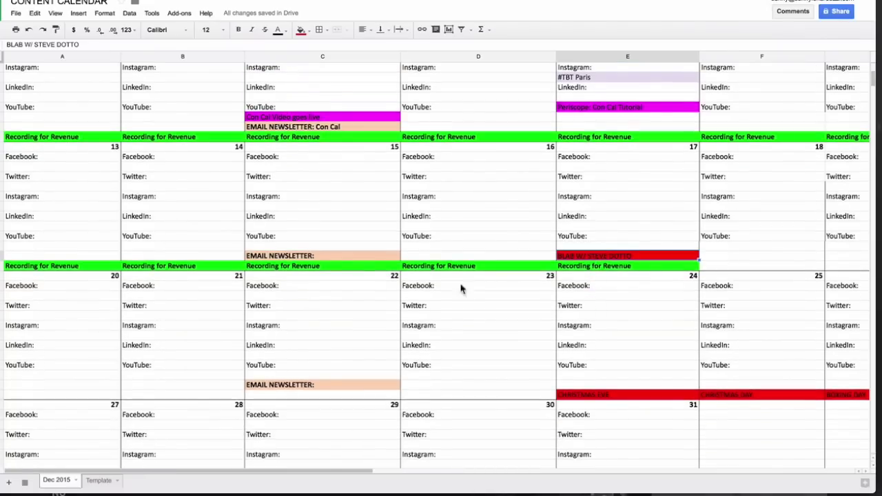
left_click(352, 255)
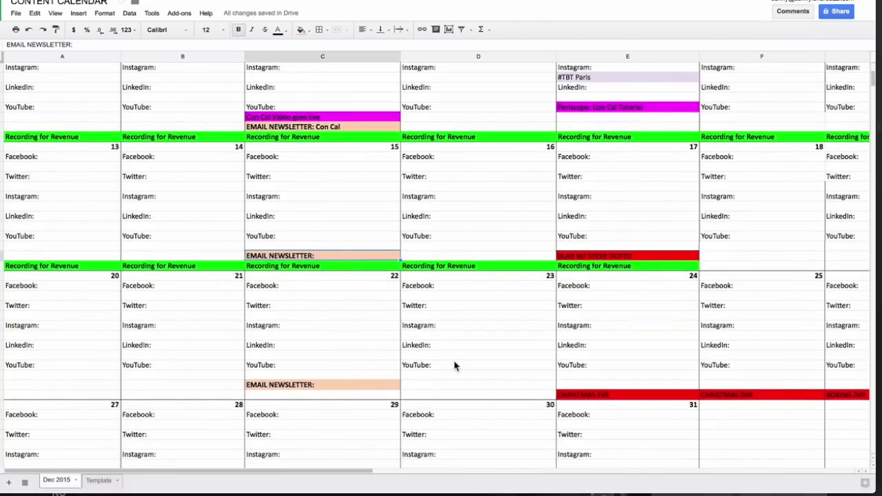
left_click(588, 395)
key("Right")
key("Right")
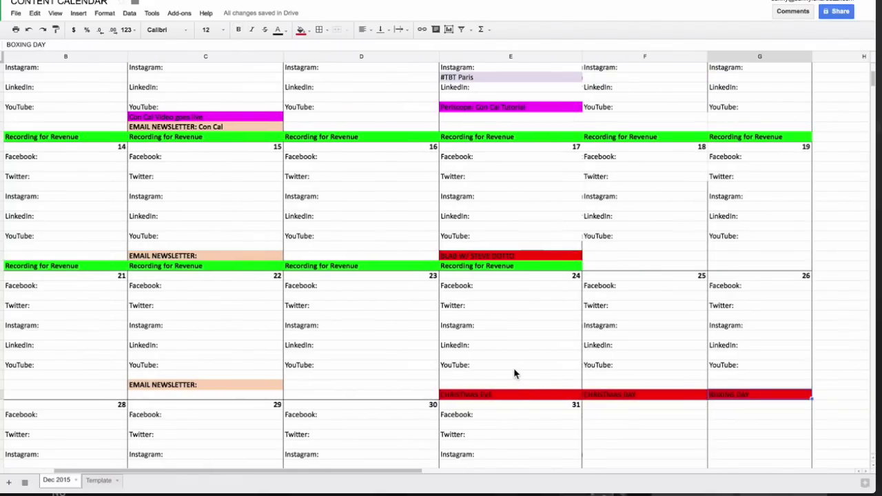
scroll(514, 373, "up", 1)
scroll(515, 374, "up", 2)
scroll(514, 374, "left", 2)
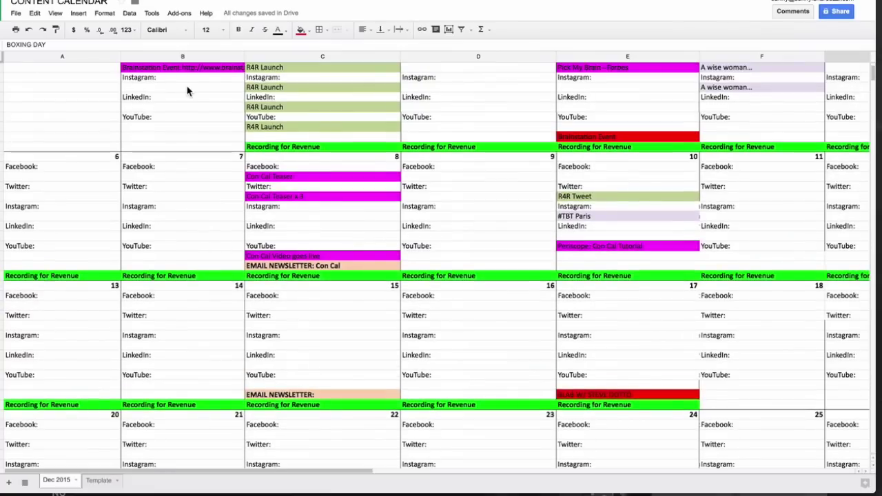
scroll(207, 128, "up", 1)
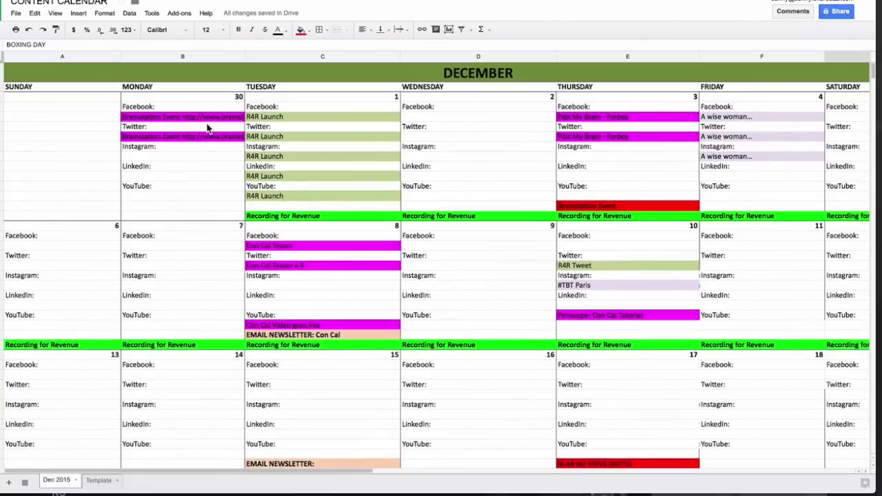
left_click(184, 158)
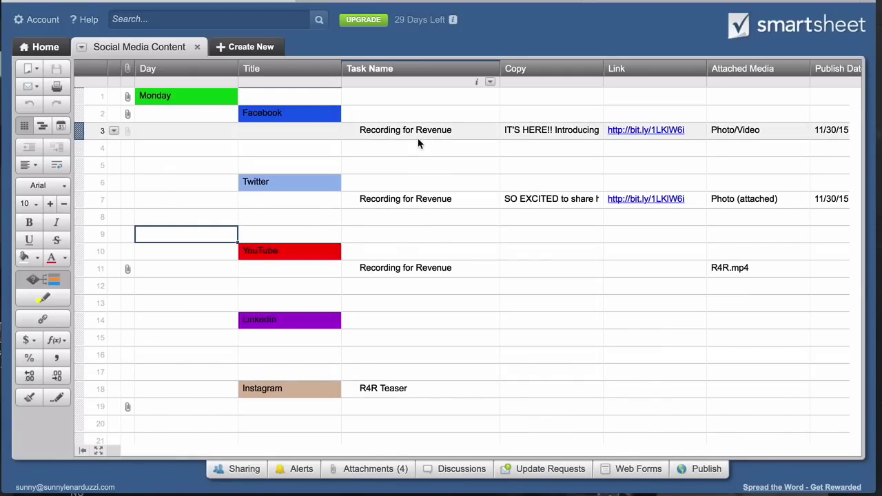
Review row 3's Recording for Revenue task and its copy, checking the Publish Date and Time columns
left_click(469, 137)
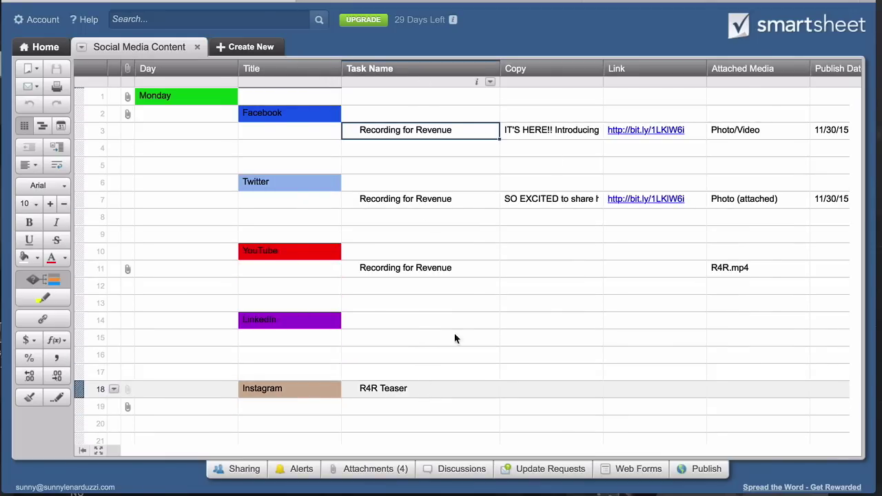
left_click(562, 131)
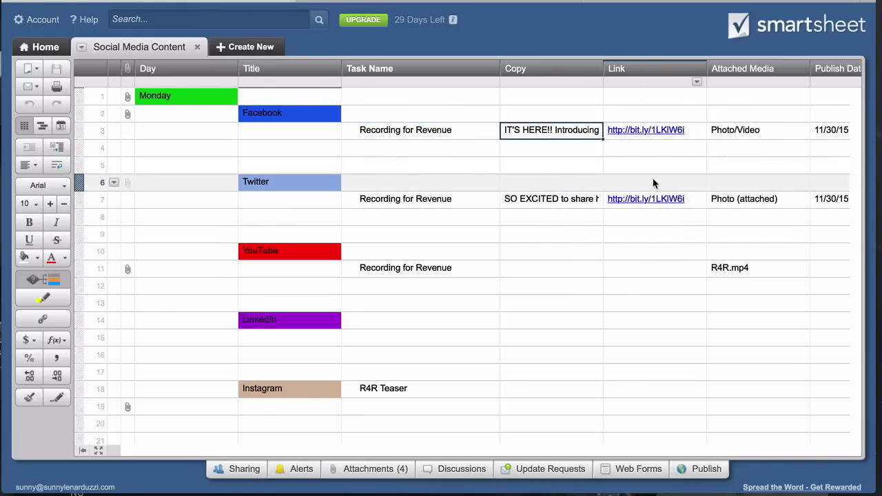
scroll(653, 178, "right", 3)
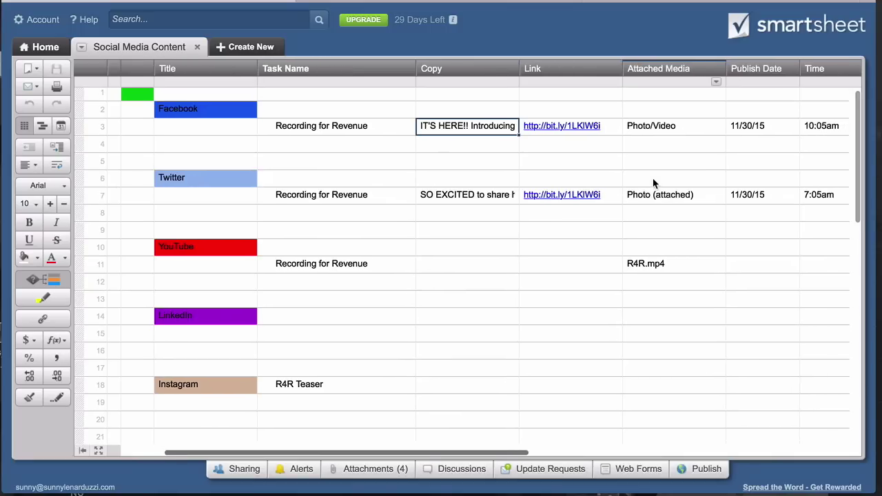
scroll(669, 90, "up", 1)
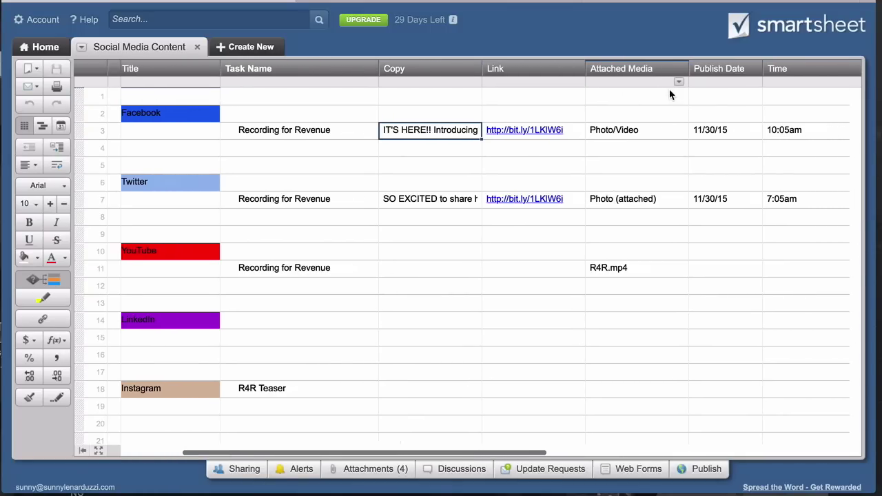
scroll(670, 94, "right", 1)
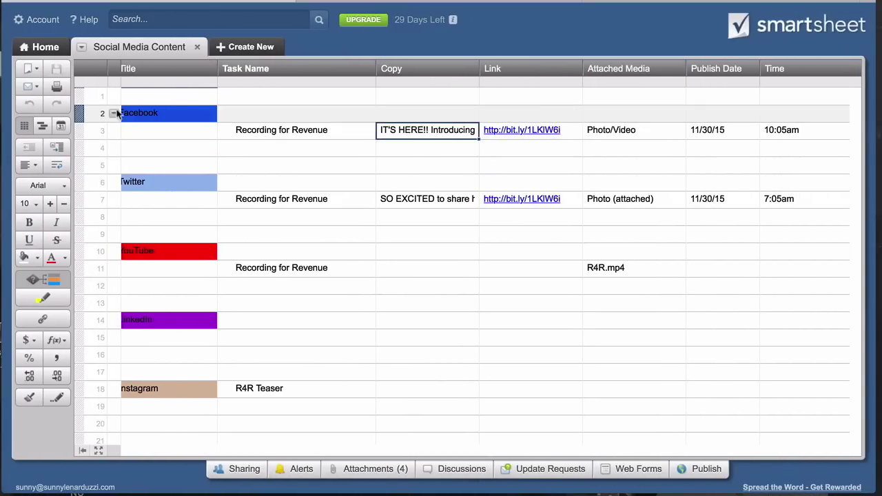
scroll(116, 122, "left", 2)
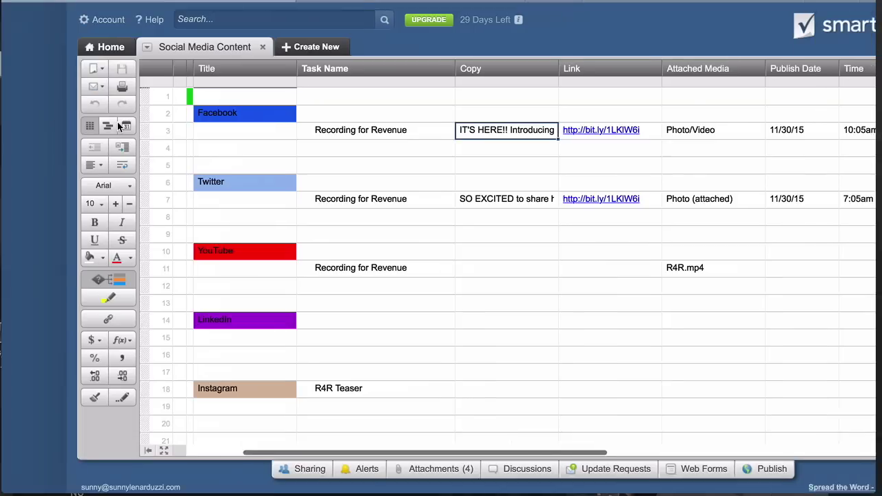
scroll(238, 131, "left", 3)
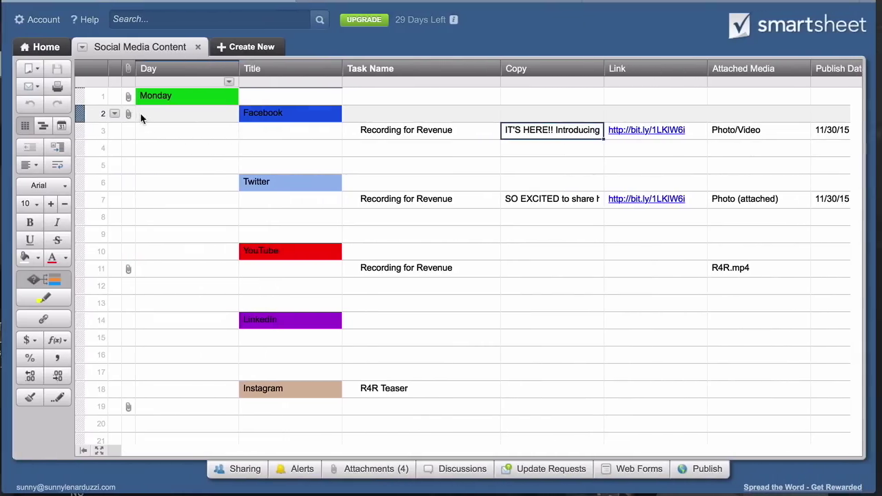
Check the Facebook row's attachments, then tick Done for the Recording for Revenue task
left_click(128, 114)
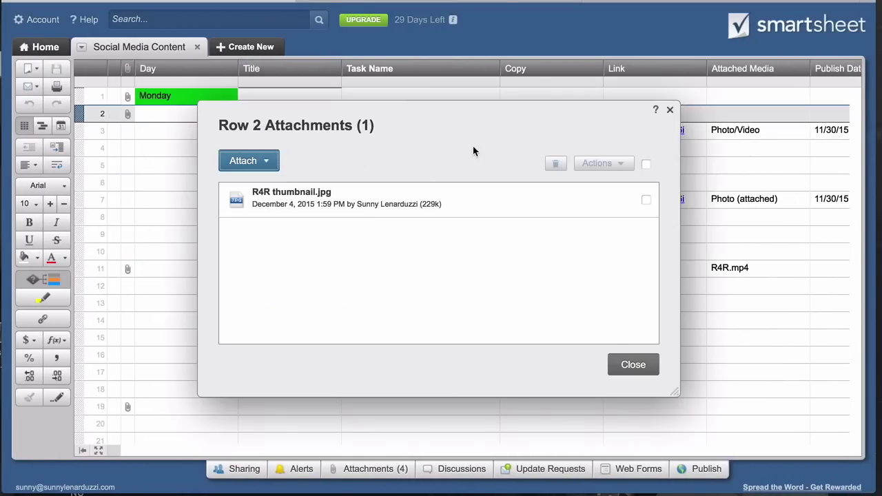
left_click(671, 111)
scroll(549, 160, "right", 3)
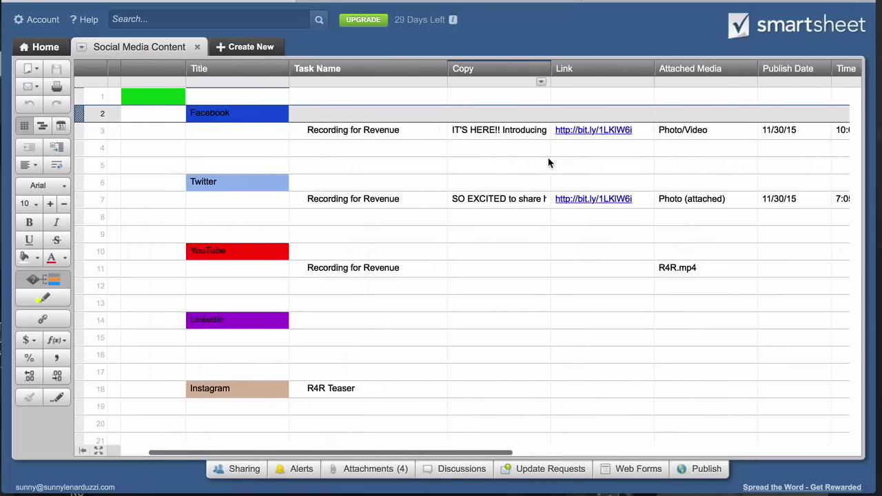
scroll(548, 160, "right", 3)
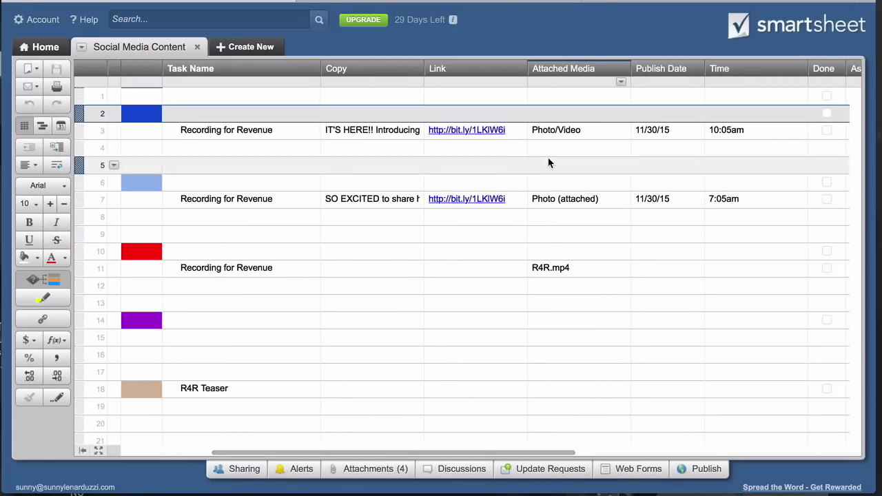
scroll(548, 158, "right", 2)
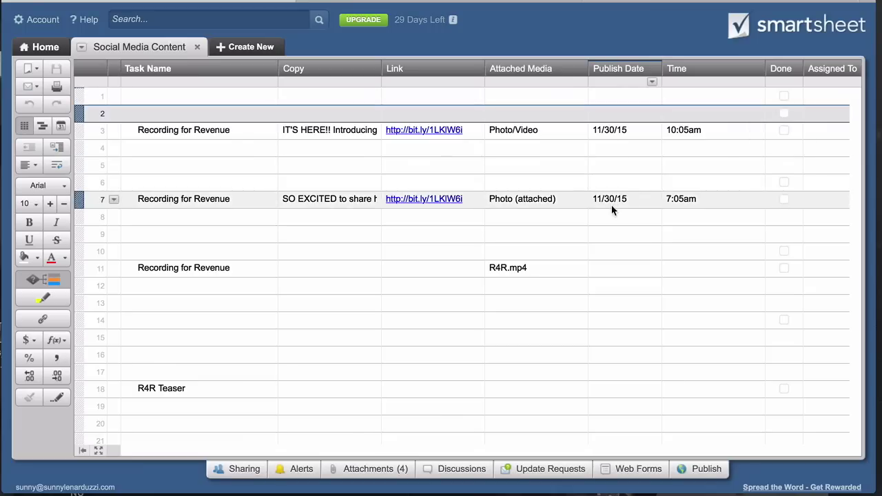
left_click(784, 131)
scroll(415, 155, "left", 1)
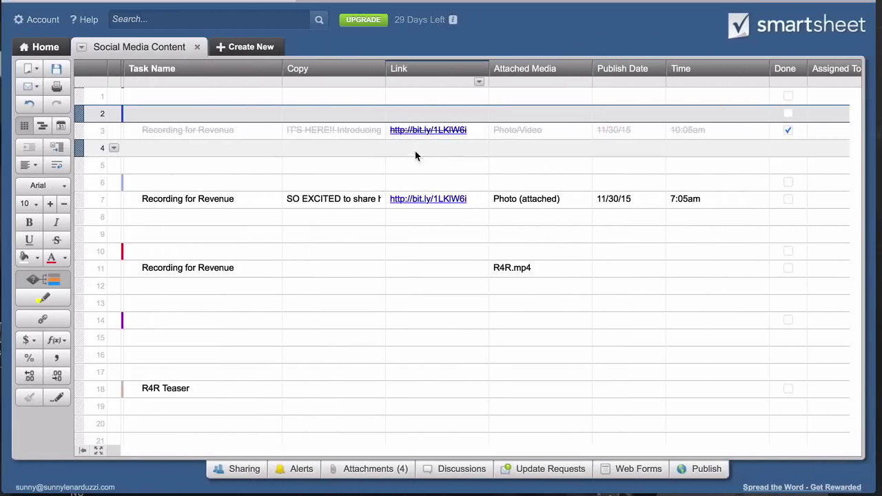
scroll(332, 160, "left", 6)
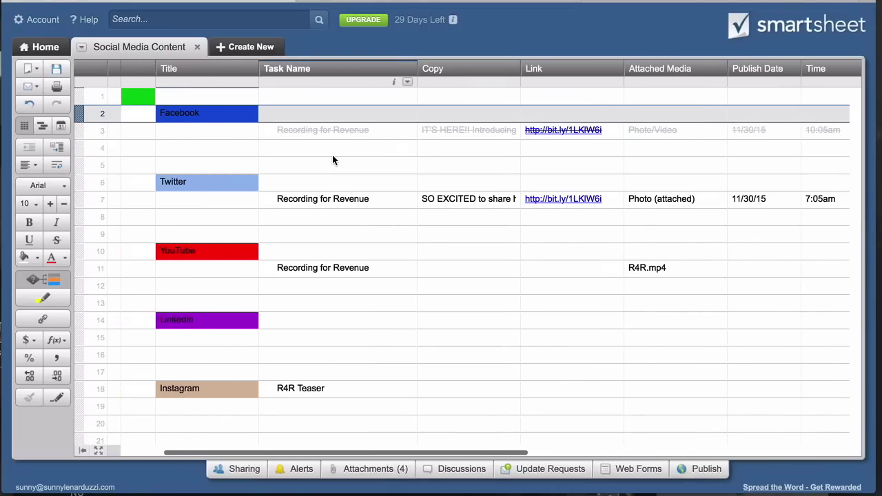
scroll(332, 160, "left", 4)
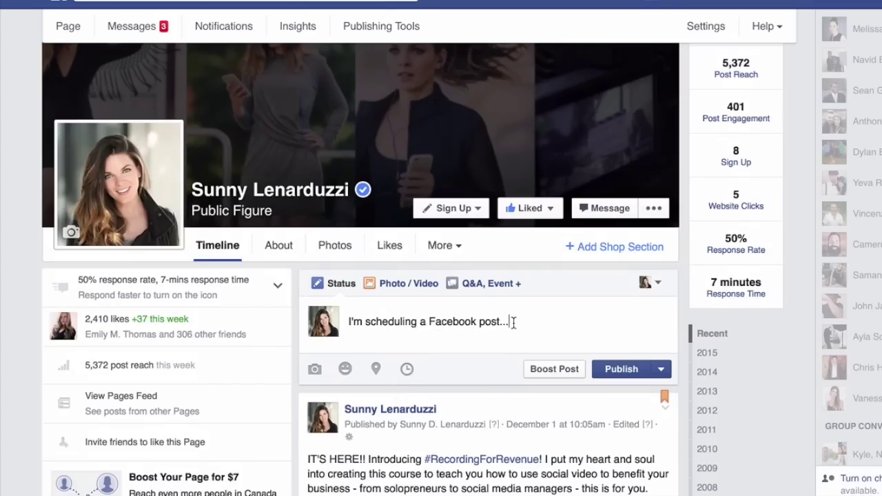
Schedule the Facebook post to publish on December 7, 2015 at 11:30 AM
scroll(514, 323, "down", 2)
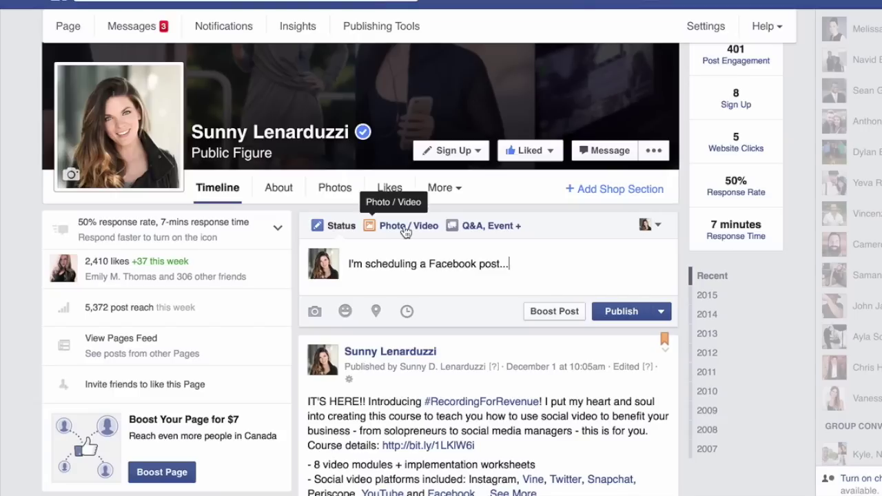
left_click(661, 312)
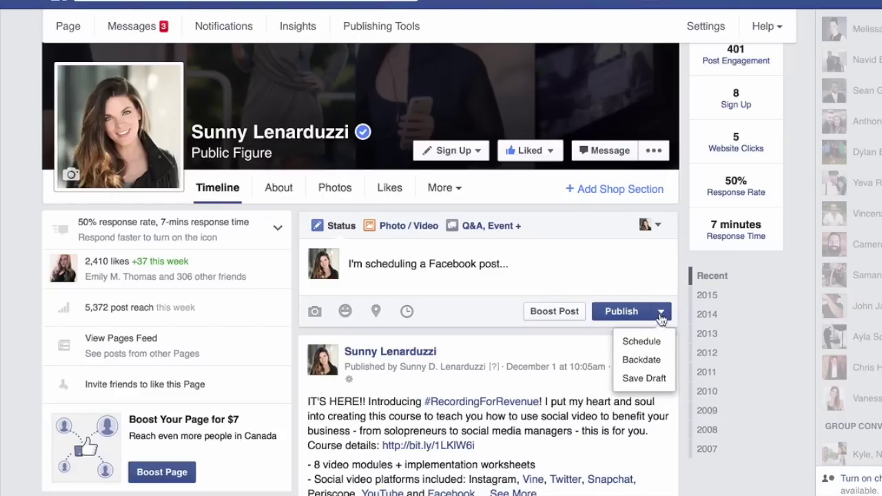
left_click(642, 341)
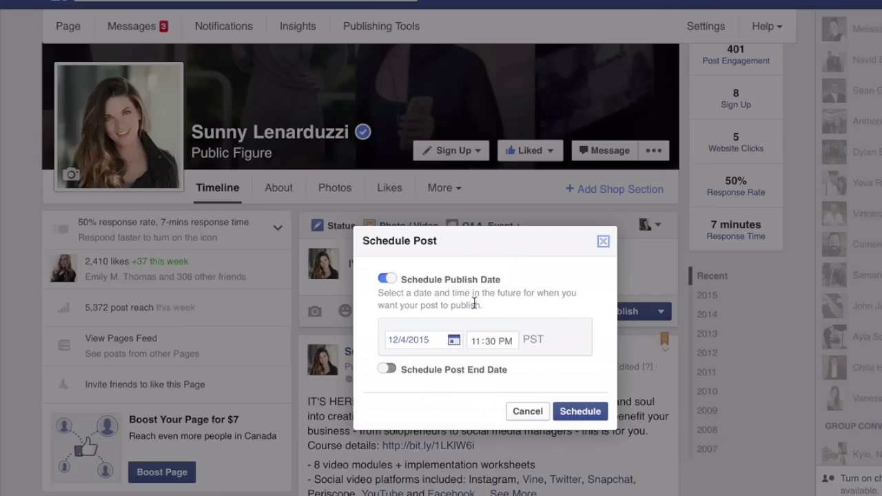
left_click(454, 341)
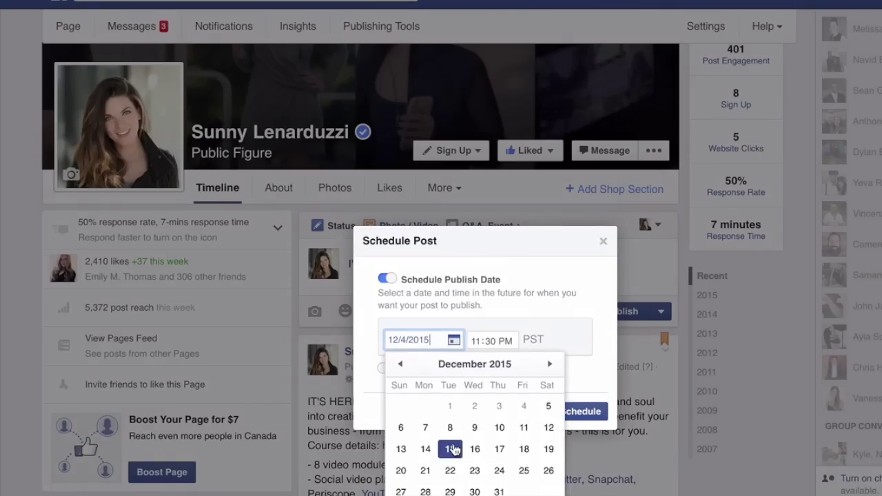
left_click(424, 429)
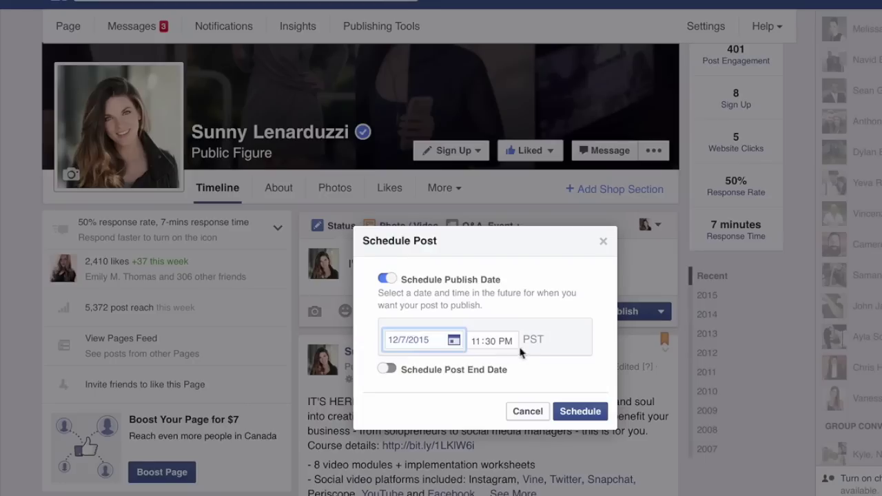
left_click(506, 345)
key("a")
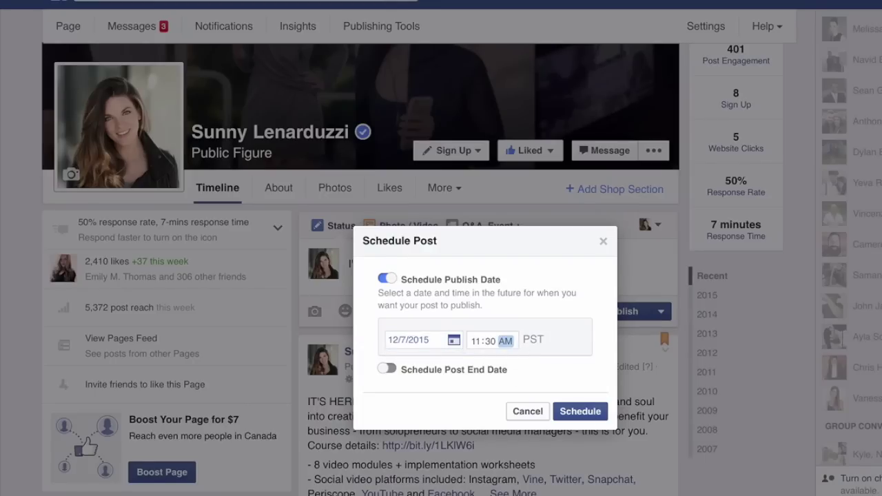
left_click(580, 411)
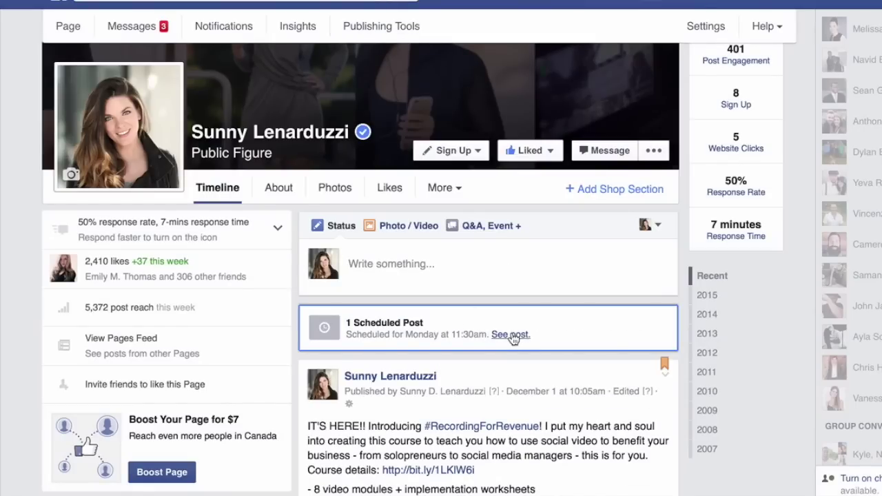
left_click(369, 26)
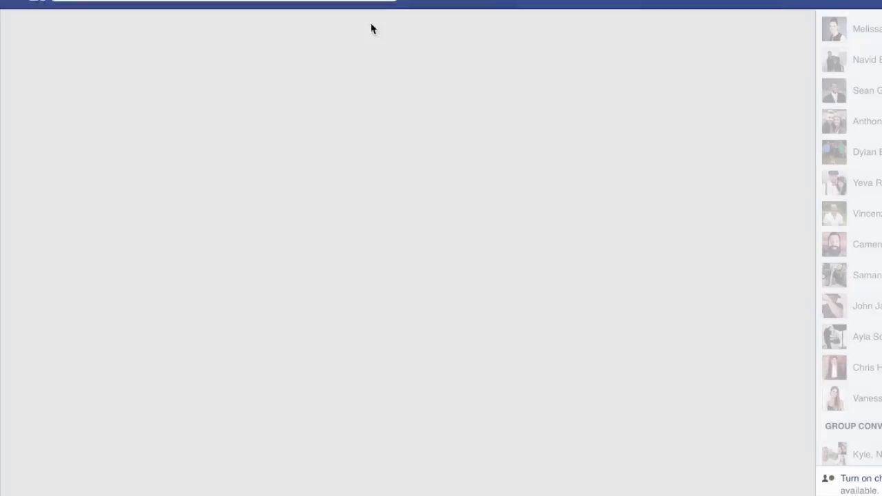
In Scheduled Posts, preview the post set for Dec 7, 2015 at 11:30am
left_click(125, 106)
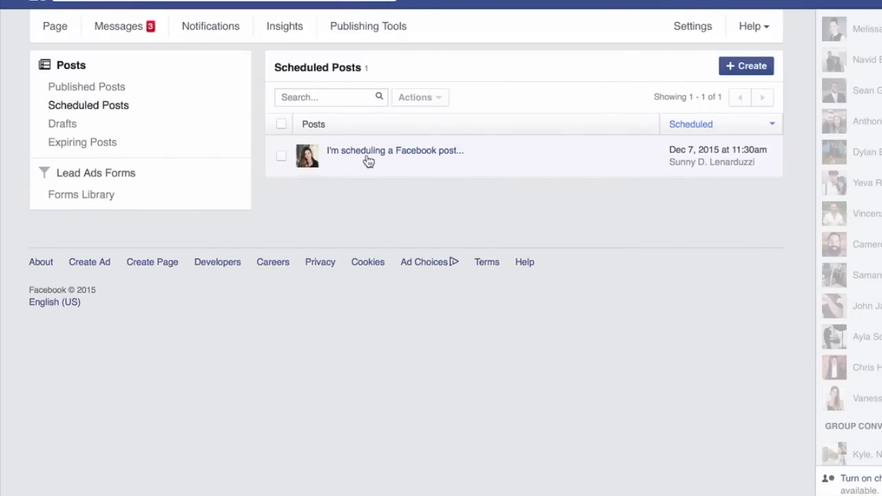
left_click(282, 156)
left_click(426, 98)
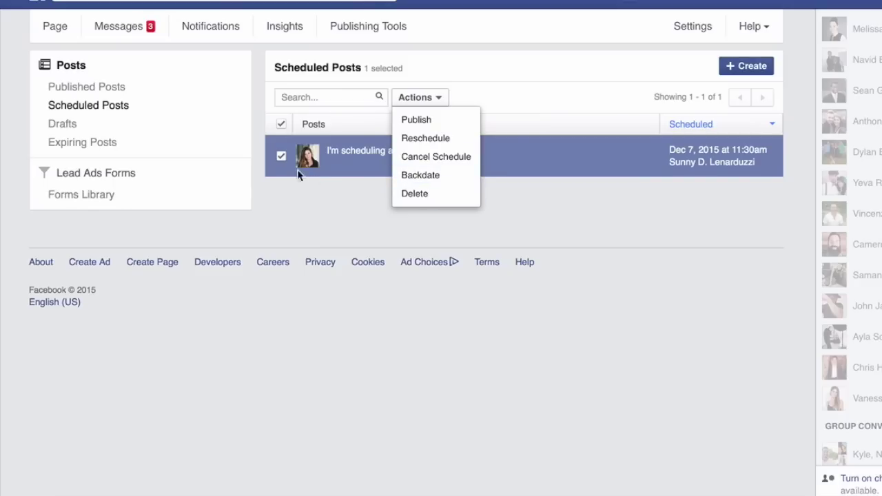
left_click(281, 157)
left_click(422, 161)
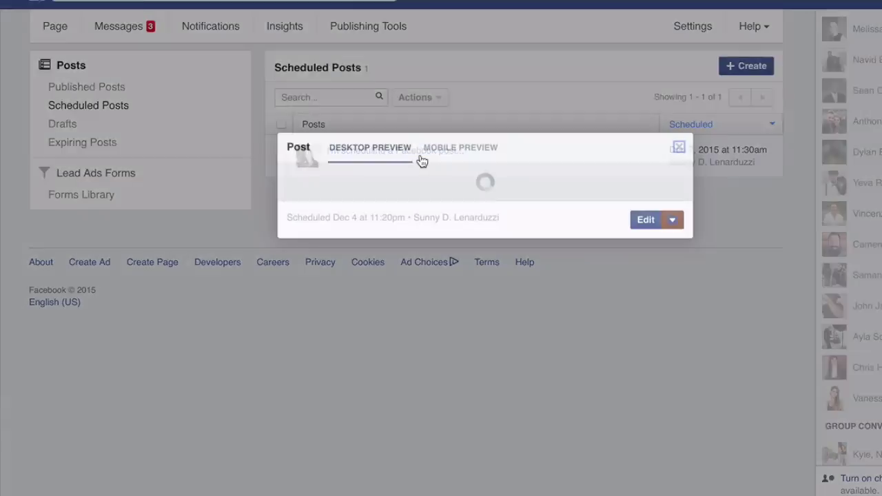